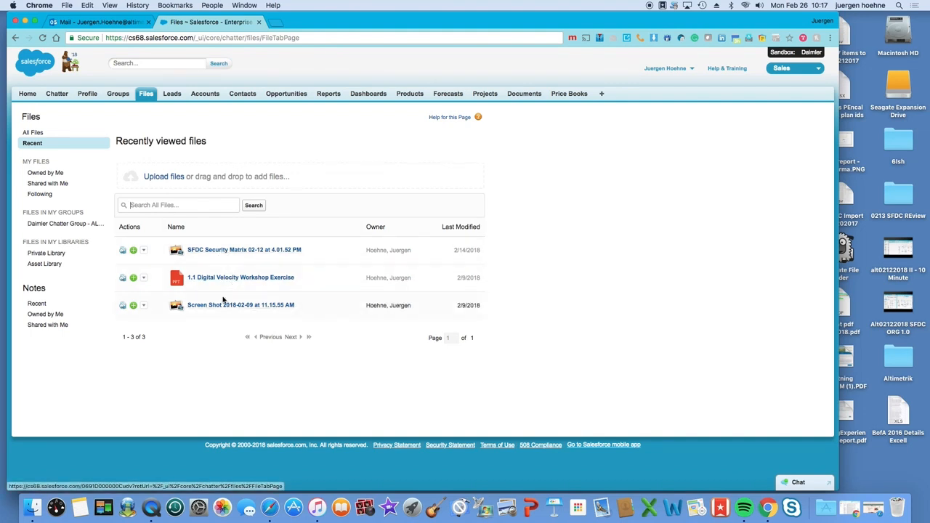
# Step: Open the sharing settings of the "SFDC Security Matrix 02-12 at 4.01.52 PM" file and check the make-private option without applying it
pyautogui.click(143, 250)
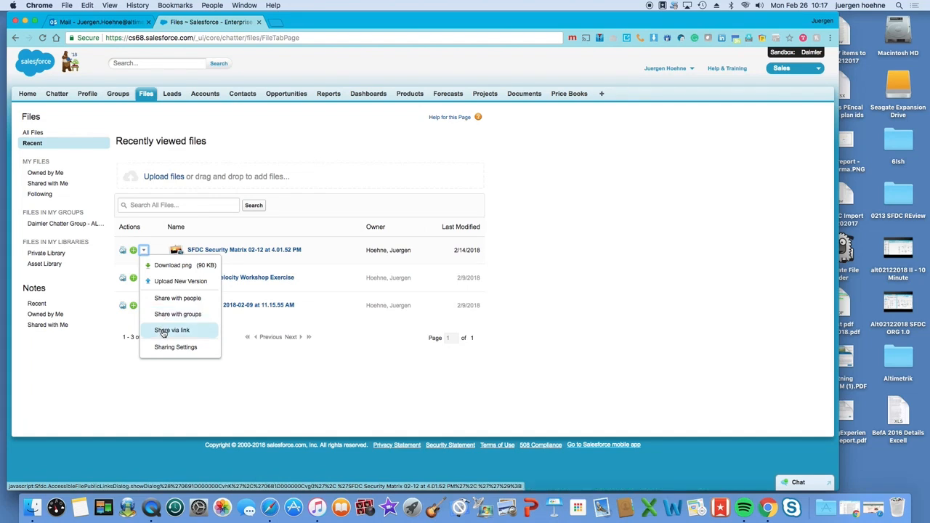
pyautogui.click(171, 347)
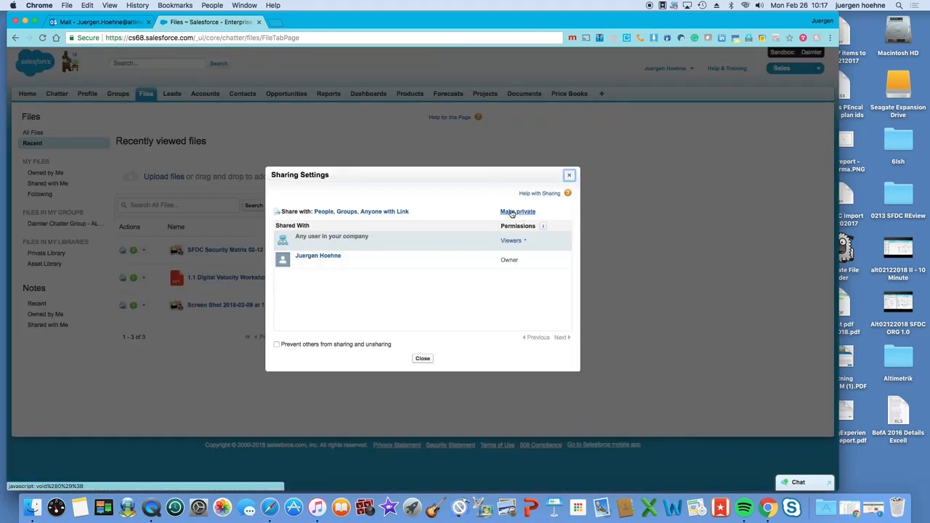
pyautogui.click(513, 212)
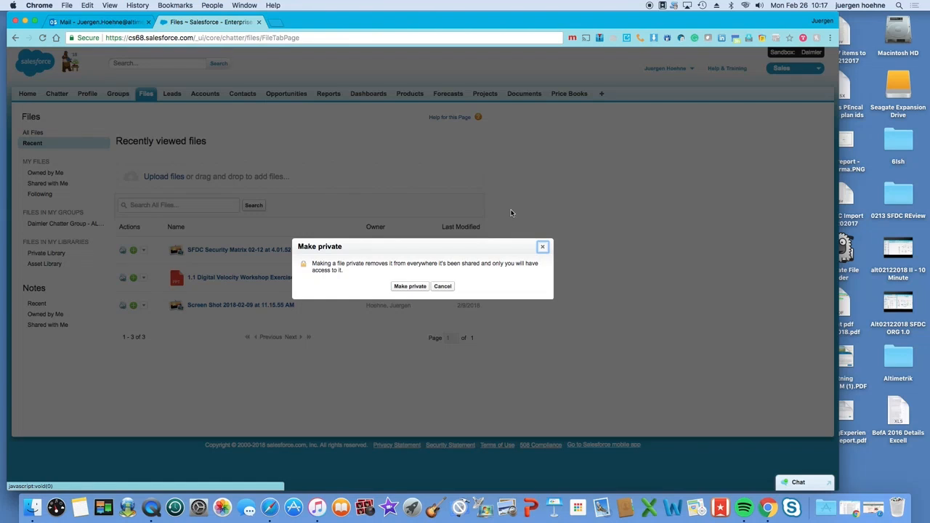
pyautogui.click(443, 286)
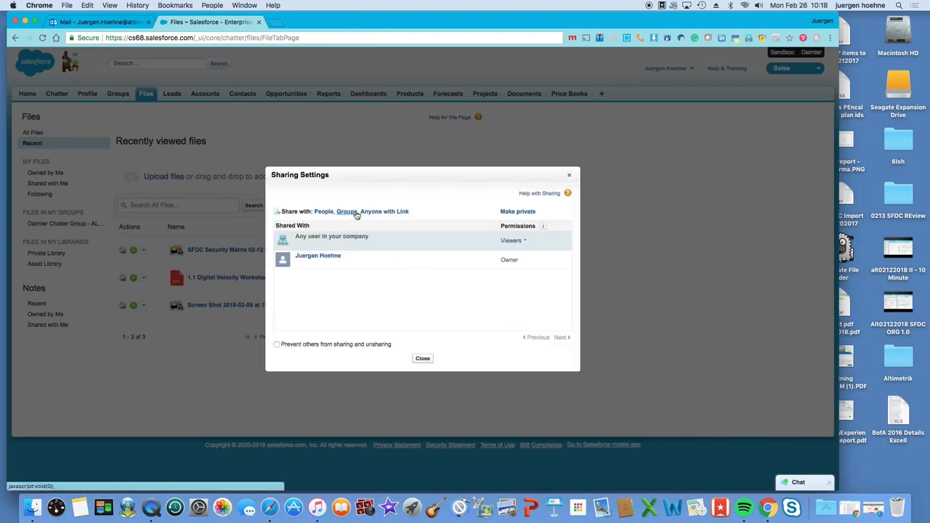
# Step: Share the security matrix file with a colleague as collaborator, including the message "Hey - this is the new Daimler Proposal"
pyautogui.click(325, 212)
pyautogui.click(335, 291)
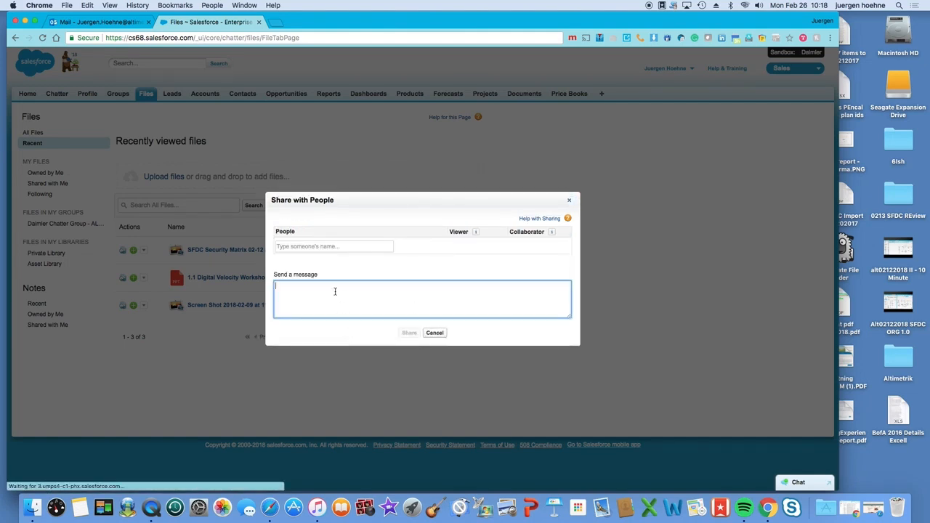
pyautogui.click(314, 249)
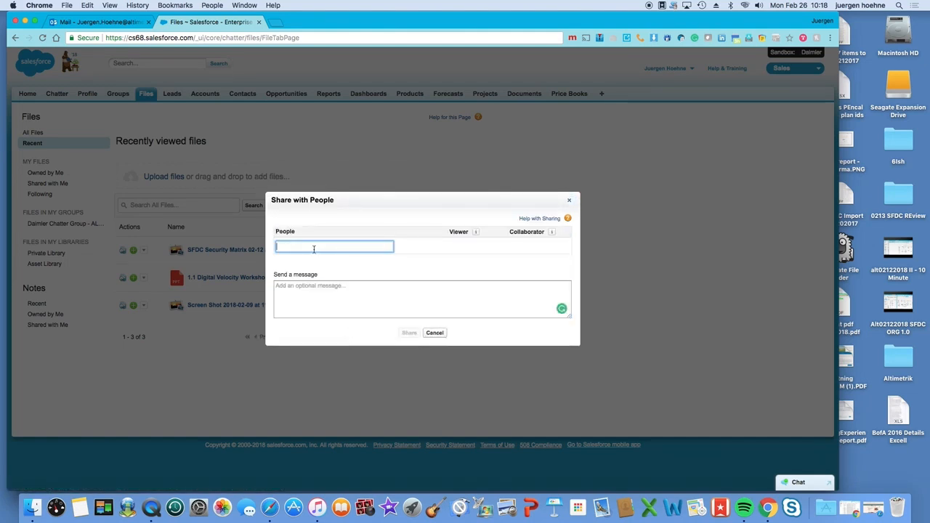
pyautogui.write('ryan')
pyautogui.click(310, 261)
pyautogui.click(385, 320)
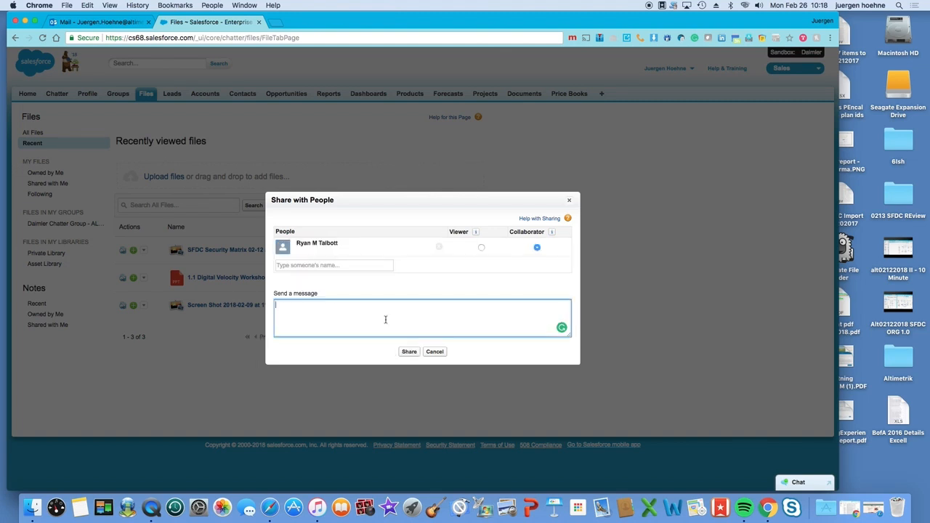
pyautogui.write('Hey - this is the new Daimler Propsal')
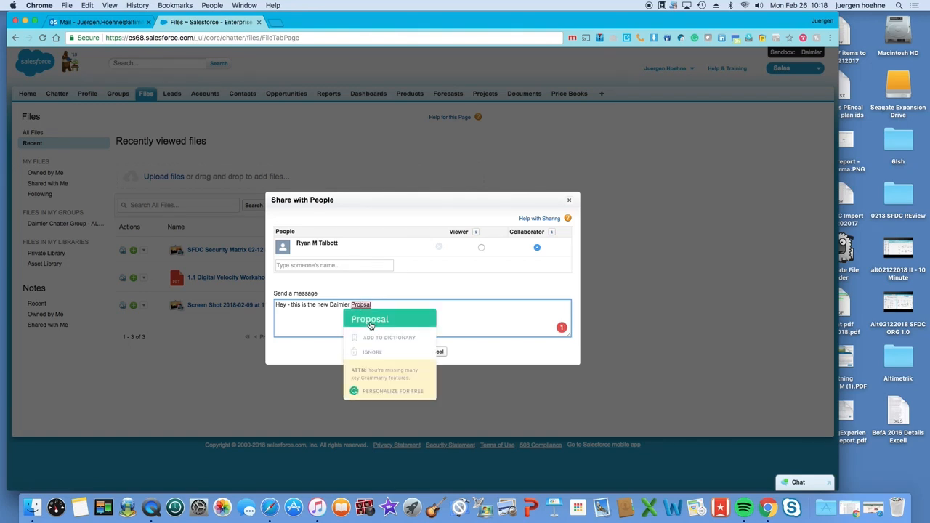
pyautogui.click(369, 319)
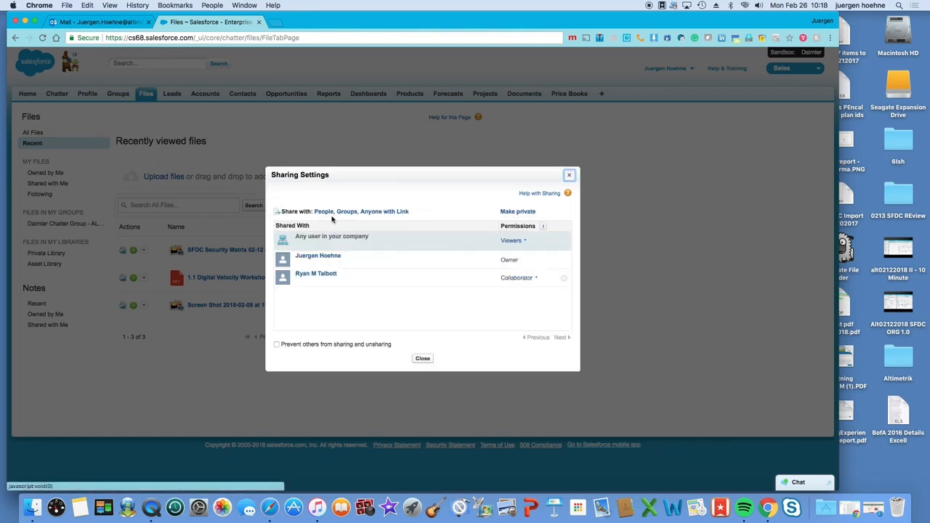
# Step: Share the file with the "Daimler Chatter Group - ALL THINGS" group as collaborator and close the sharing settings
pyautogui.click(331, 246)
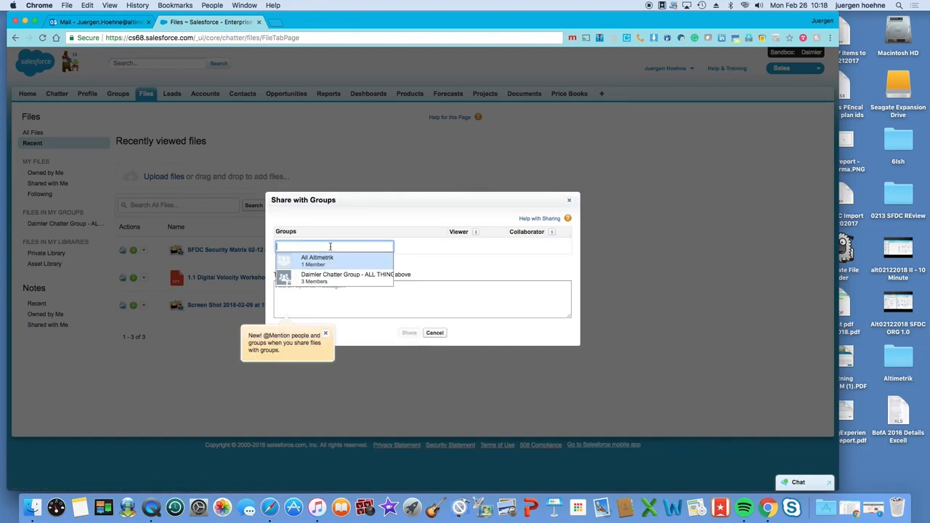
pyautogui.click(323, 279)
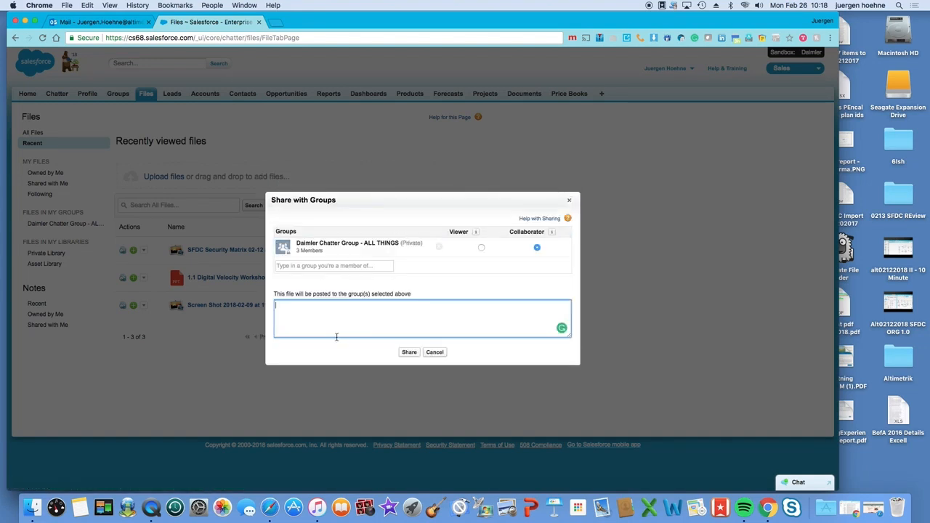
pyautogui.click(406, 353)
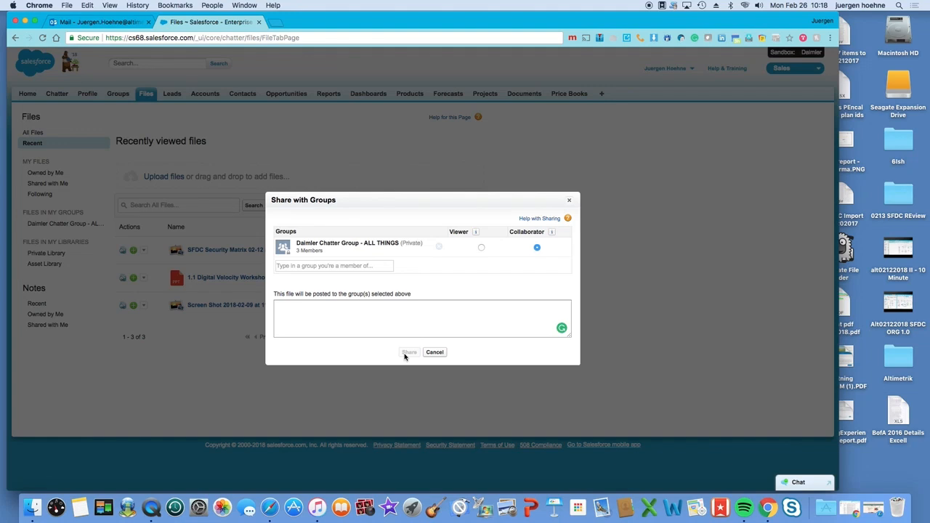
pyautogui.click(423, 359)
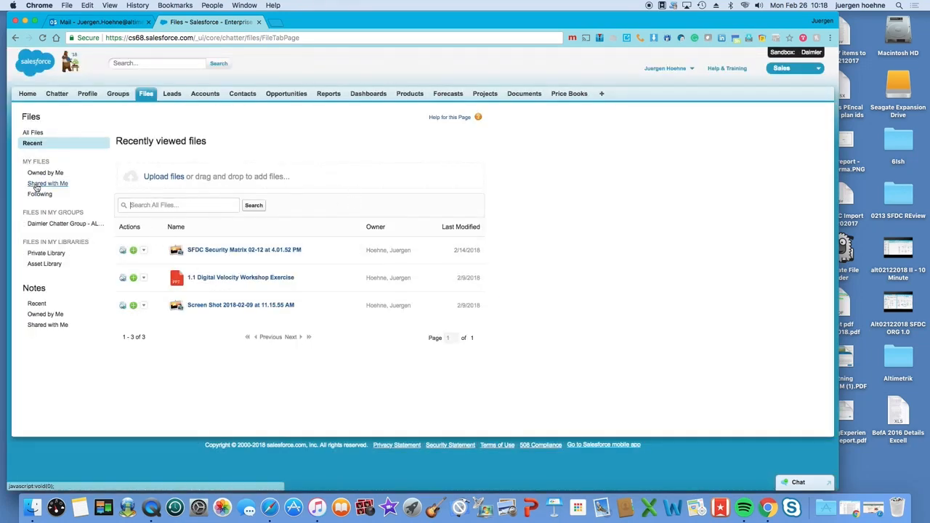
# Step: Upload LightningExperienceReadinessReport.pdf from the Desktop while in the Private Library
pyautogui.click(47, 254)
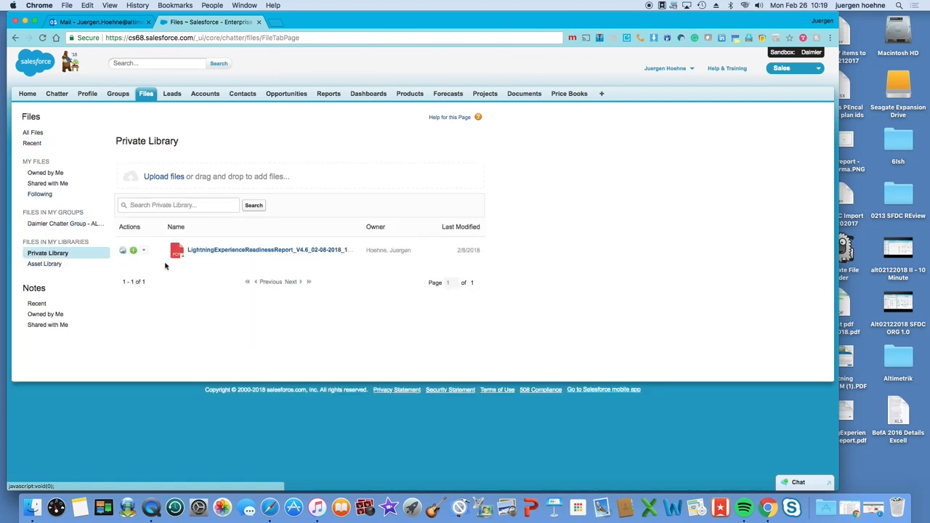
pyautogui.click(157, 177)
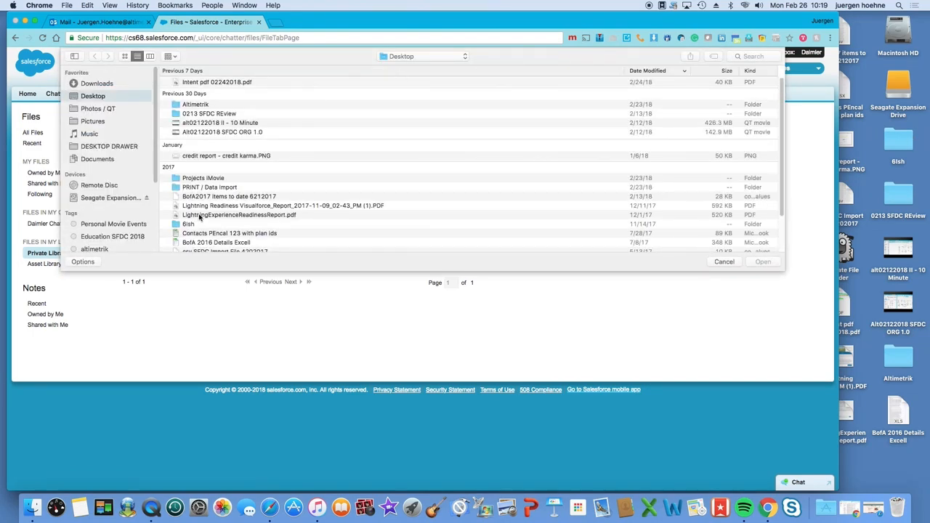
pyautogui.doubleClick(200, 216)
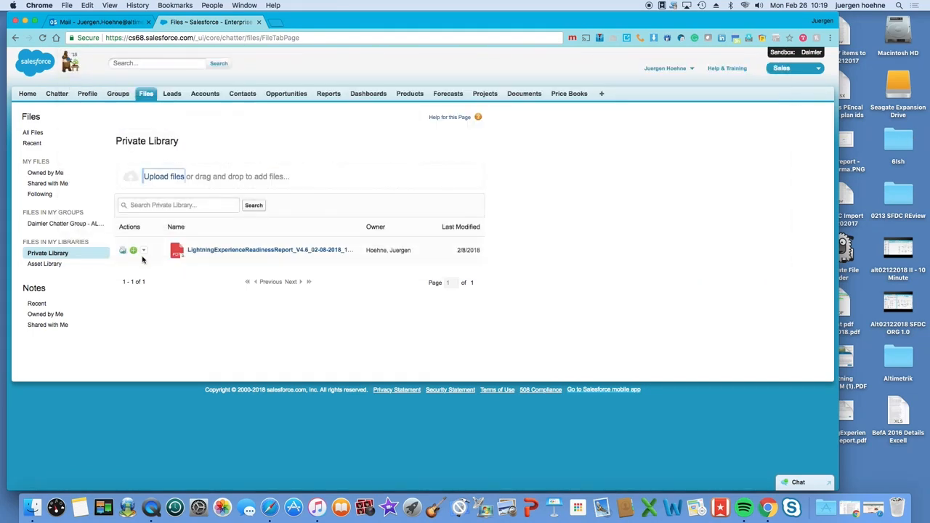
pyautogui.click(164, 178)
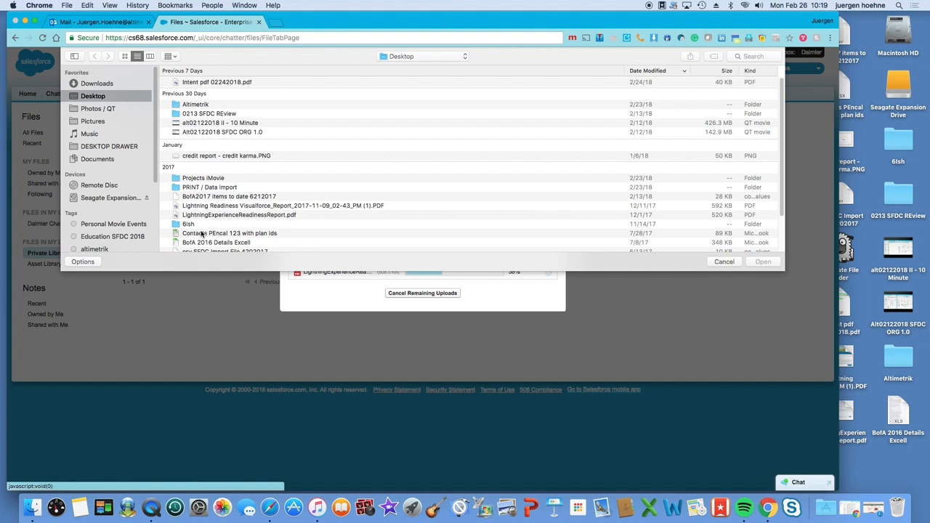
pyautogui.doubleClick(202, 233)
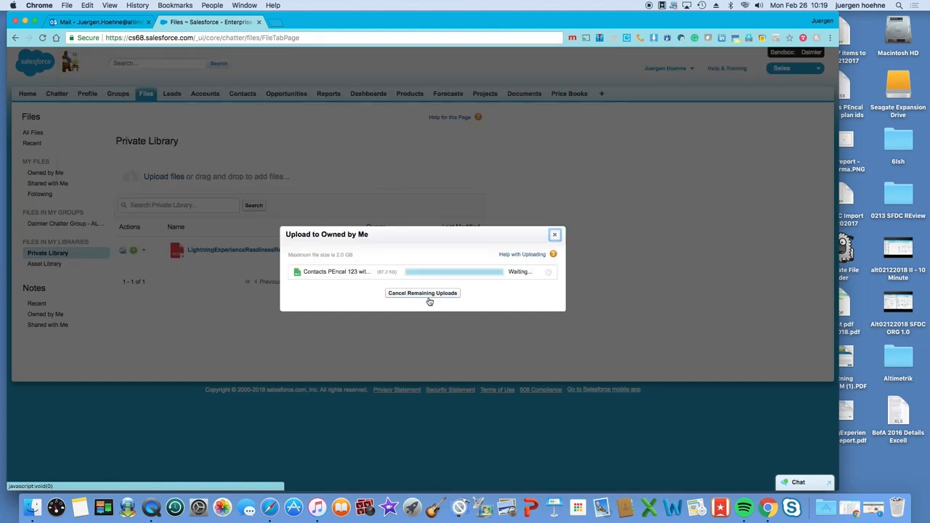
pyautogui.click(553, 237)
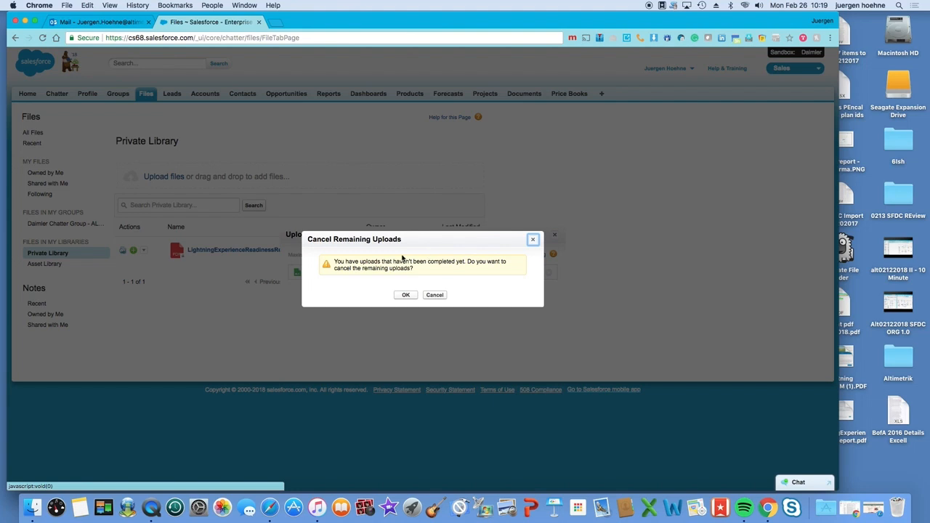
pyautogui.click(404, 295)
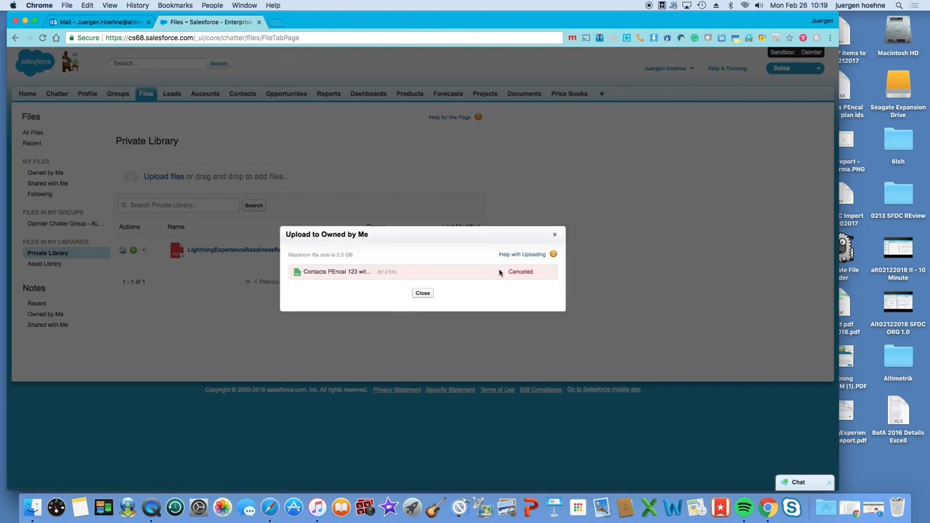
pyautogui.click(422, 293)
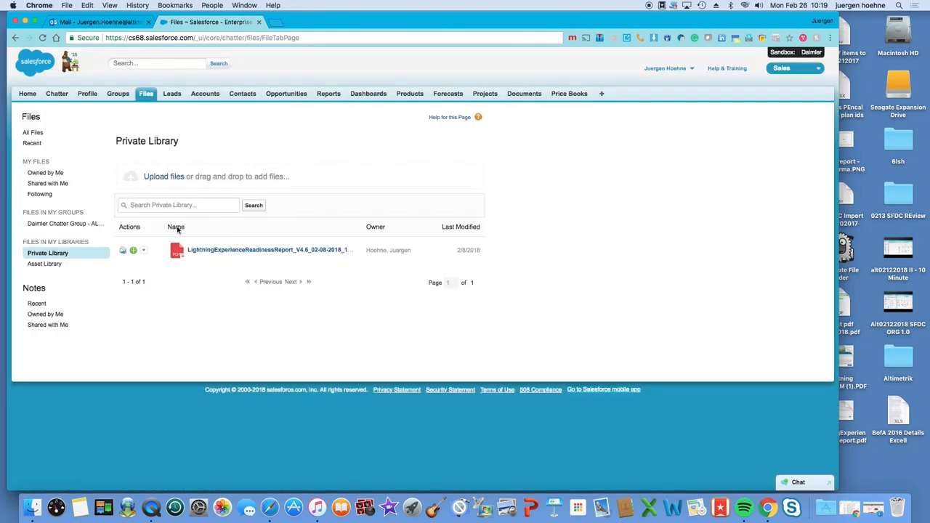
# Step: View the Asset Library files and the What I Follow feed in Chatter
pyautogui.click(44, 265)
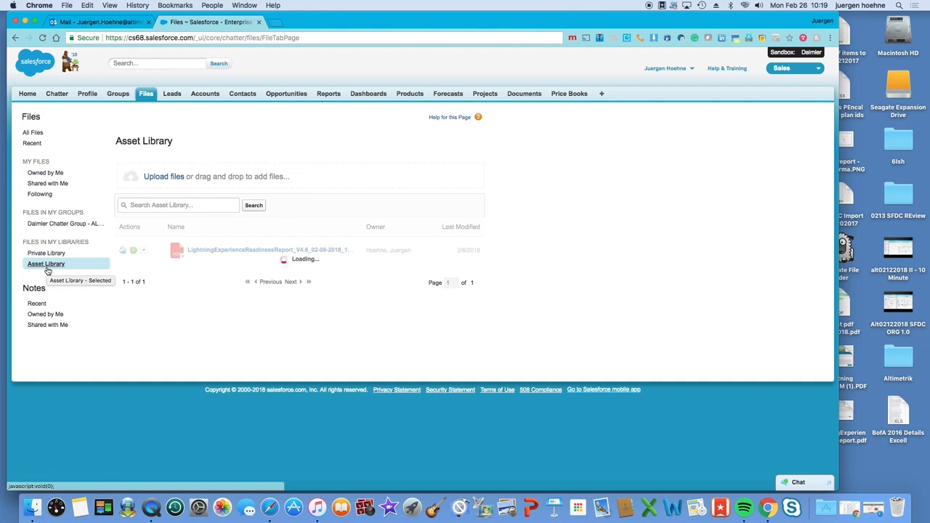
pyautogui.click(40, 194)
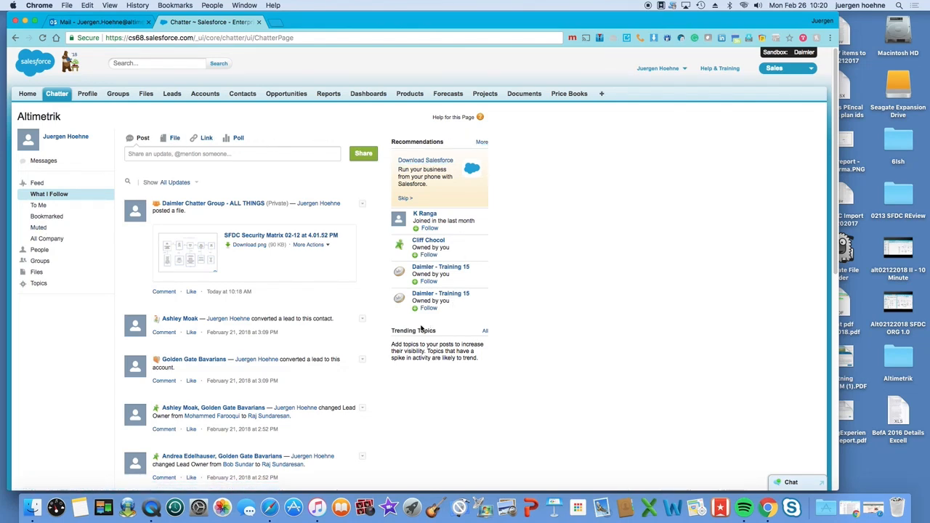
# Step: Start a new Chatter group named with a colleague's first name plus "Revenue Chatter Group", described as "Forecasting, upcoming events -"
pyautogui.click(41, 260)
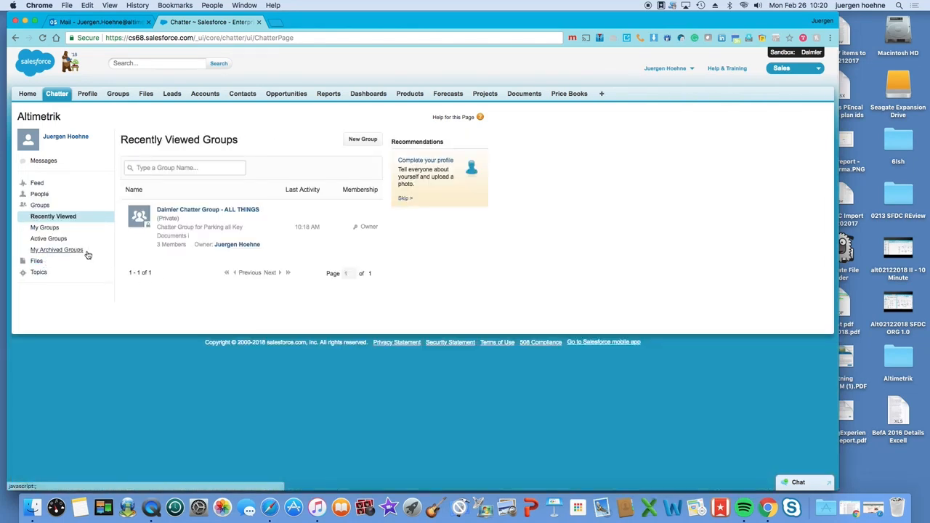
pyautogui.click(363, 140)
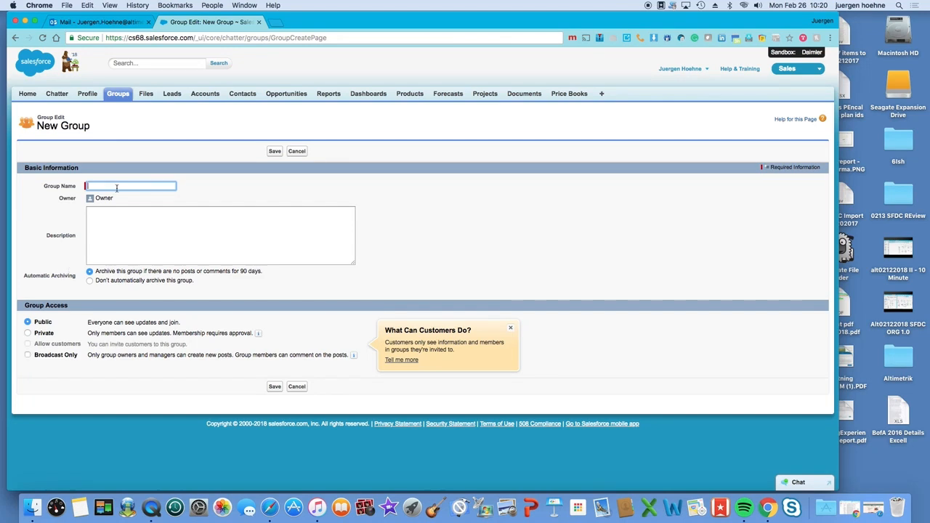
pyautogui.write("Raj's Reven")
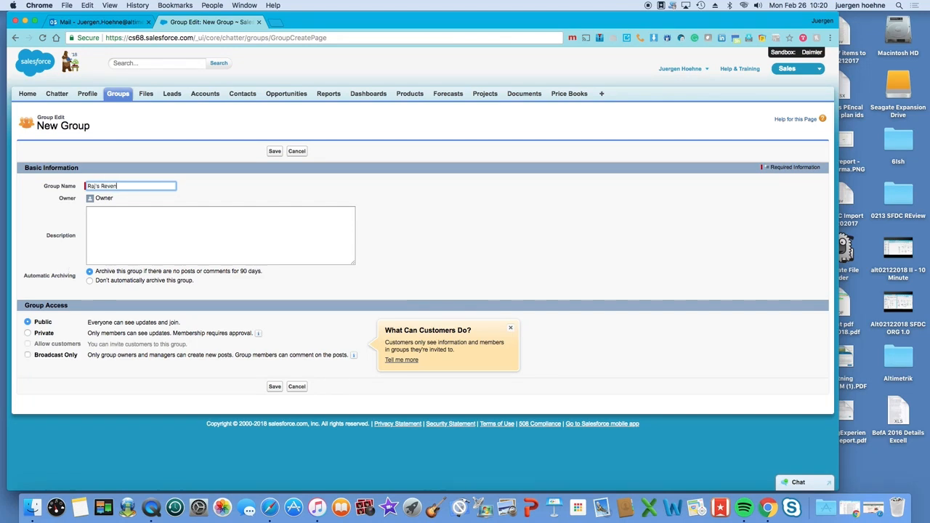
pyautogui.write('ue Chatter Groupnue Dhatter Group')
pyautogui.press('Tab')
pyautogui.press('Tab')
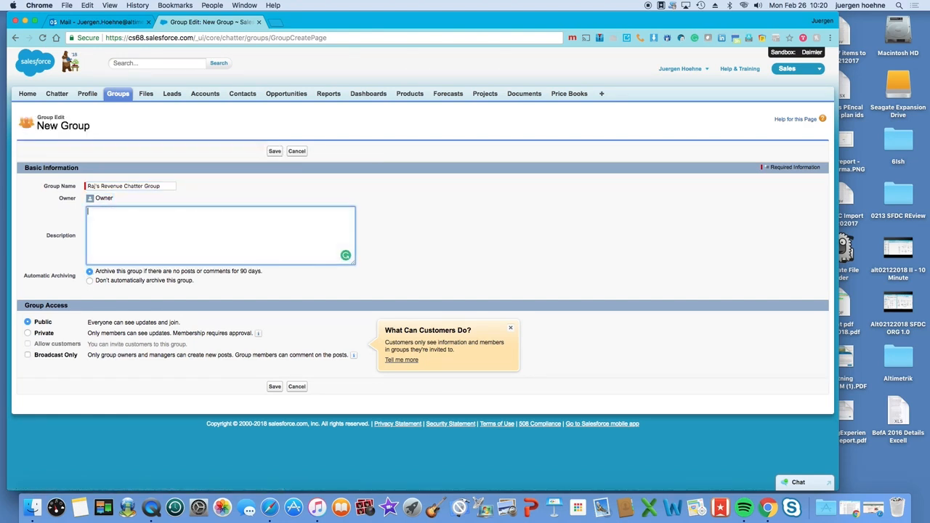
pyautogui.write('Forecasting, upcoming events -')
# Step: Set the new group to private access without automatic archiving and save it
pyautogui.click(91, 282)
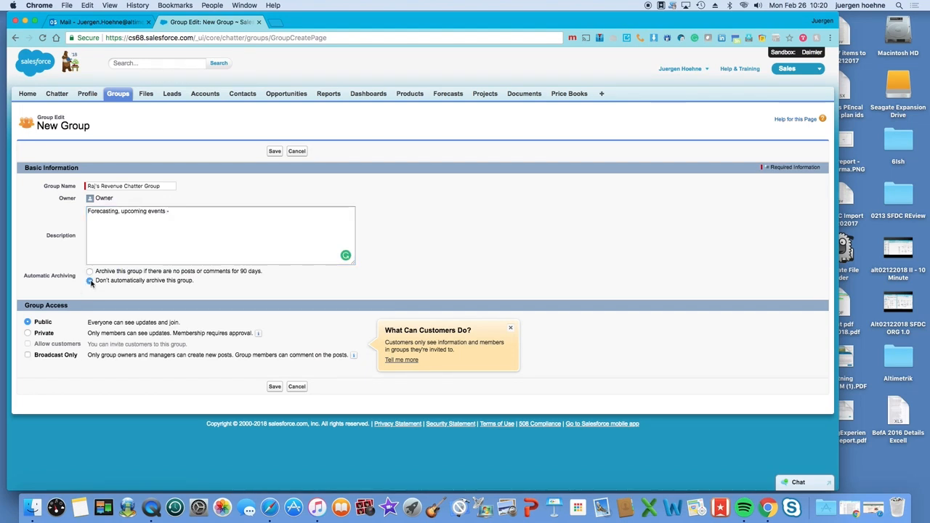
pyautogui.click(28, 333)
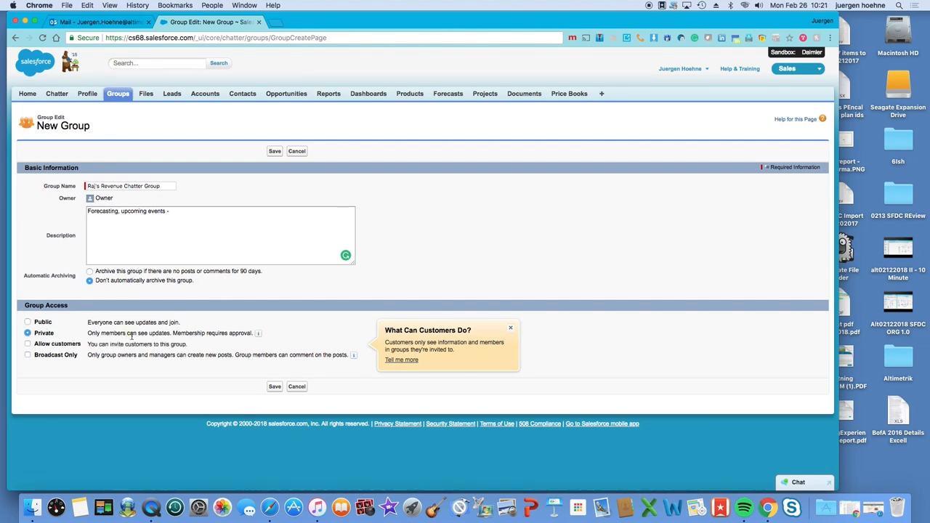
pyautogui.moveTo(132, 337); pyautogui.dragTo(252, 335)
pyautogui.click(276, 339)
pyautogui.click(275, 387)
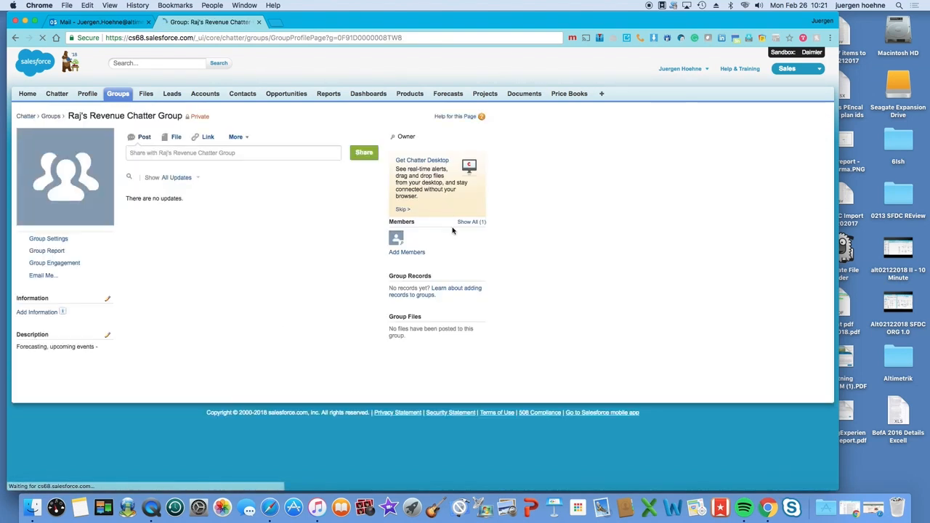
# Step: Add one member to the newly created revenue group
pyautogui.click(412, 256)
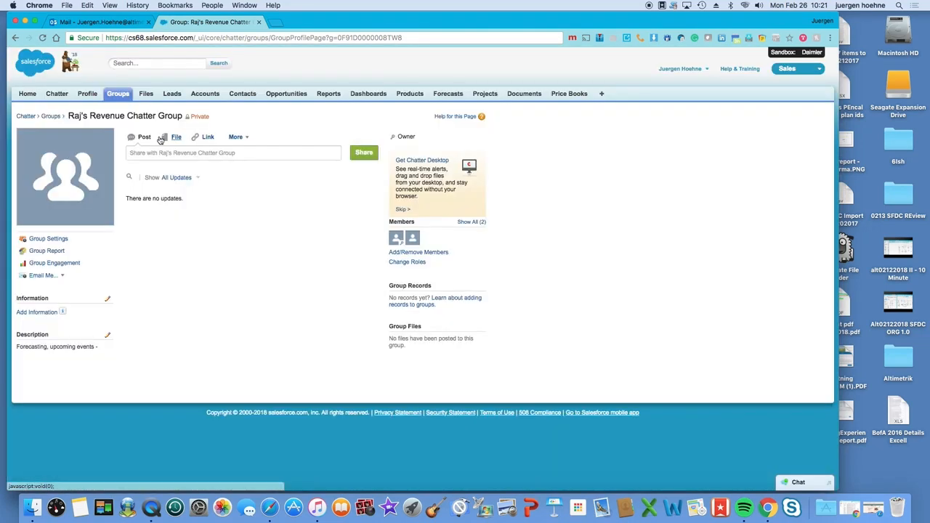
# Step: Post the LightningExperienceReadinessReport PDF to the group with the text "Here is what I'm saying this is from our Uruguay Team."
pyautogui.click(206, 137)
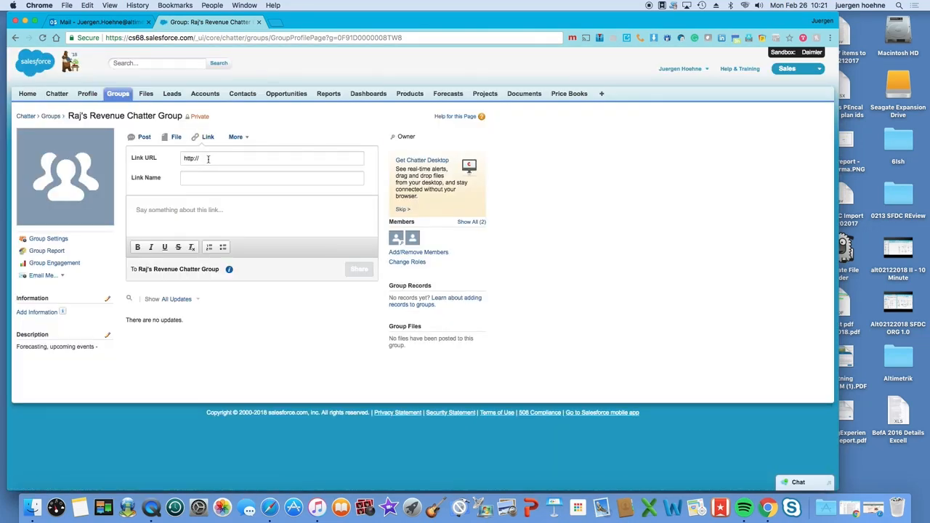
pyautogui.click(176, 138)
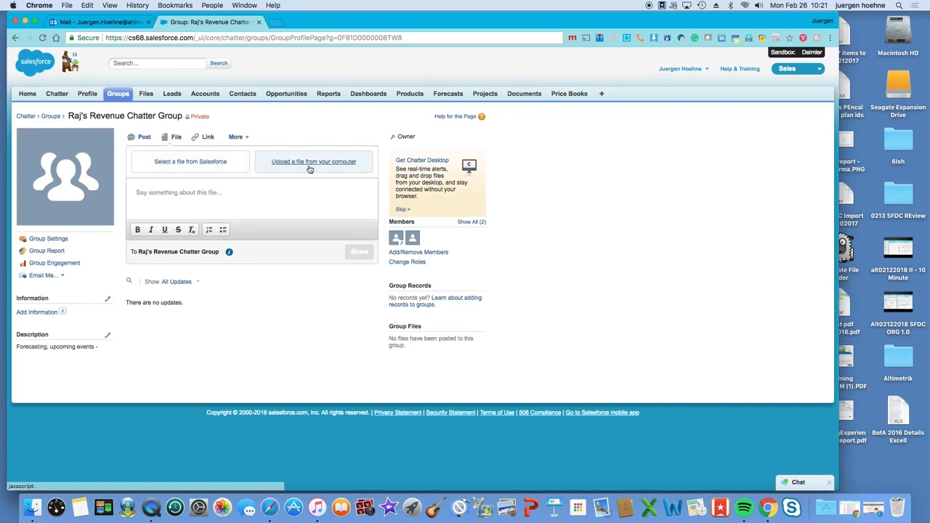
pyautogui.click(190, 163)
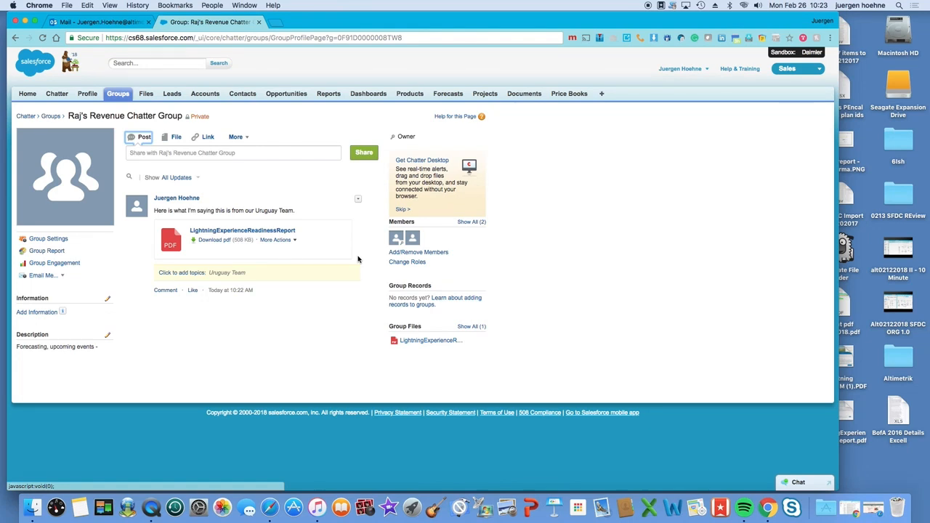
# Step: Open the LightningExperienceReadinessReport file from its post in the group feed
pyautogui.click(201, 234)
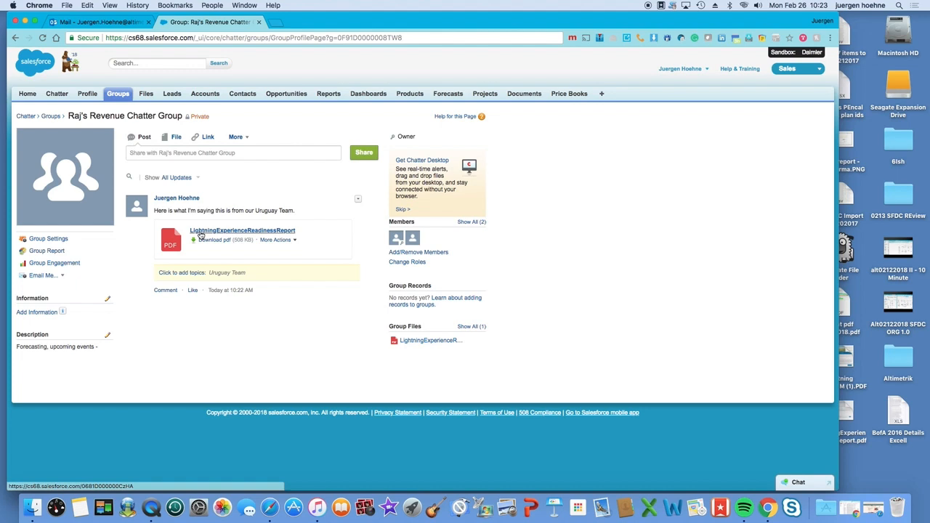